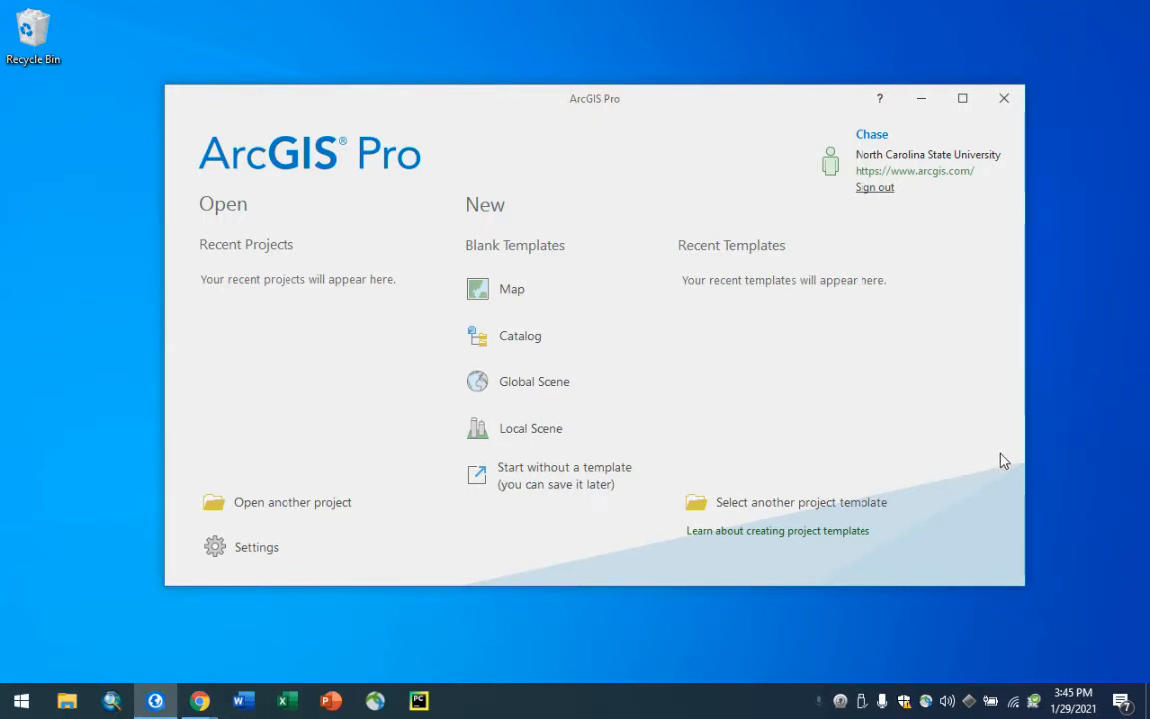
- Look up the path of the Python project environment in the ArcGIS Pro settings
click(250, 548)
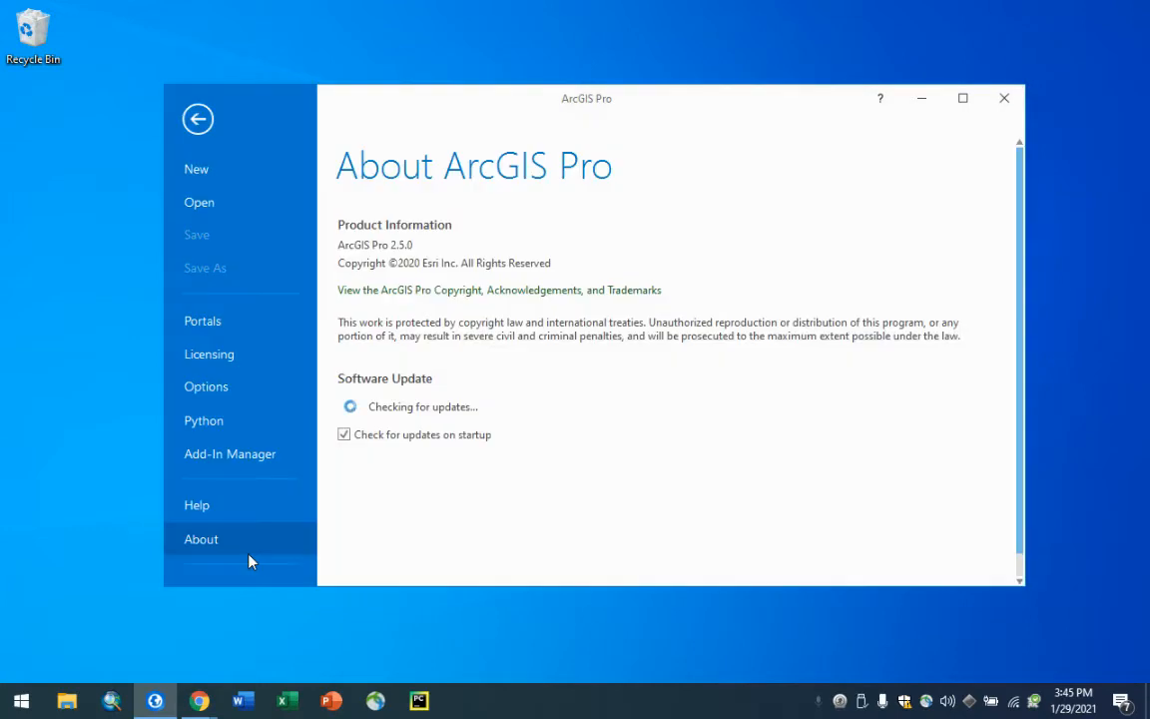
click(221, 426)
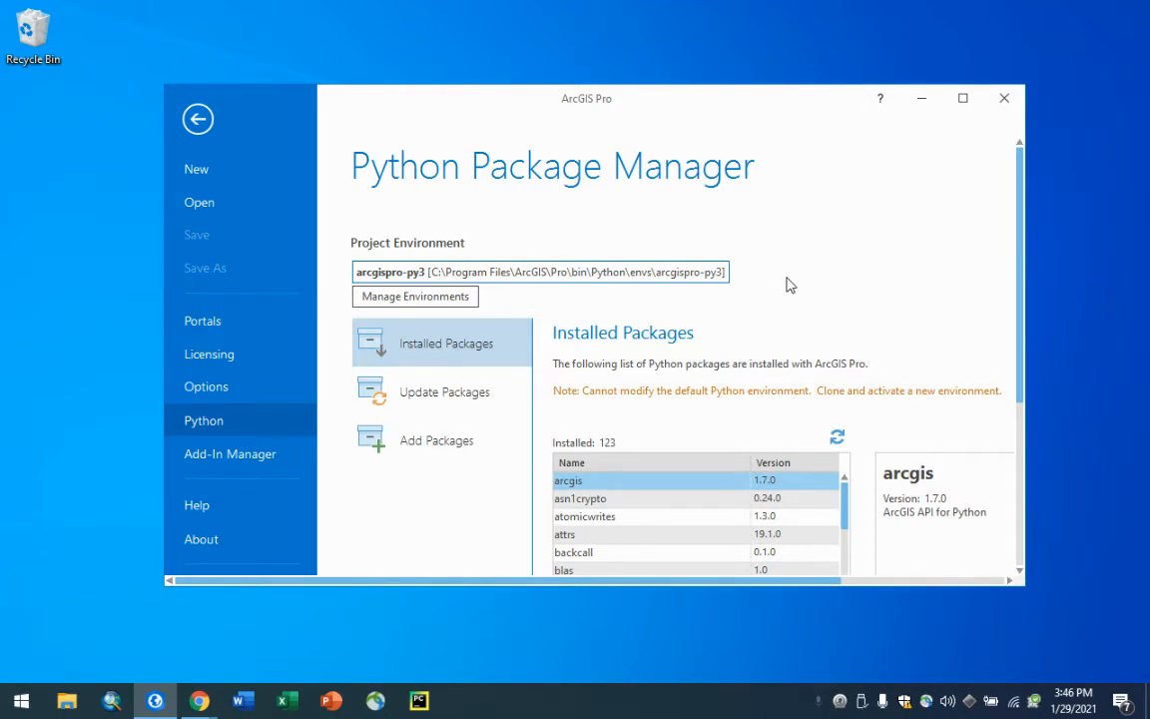
click(920, 100)
- Switch to PyCharm and open the Python Interpreter settings for new projects
click(420, 700)
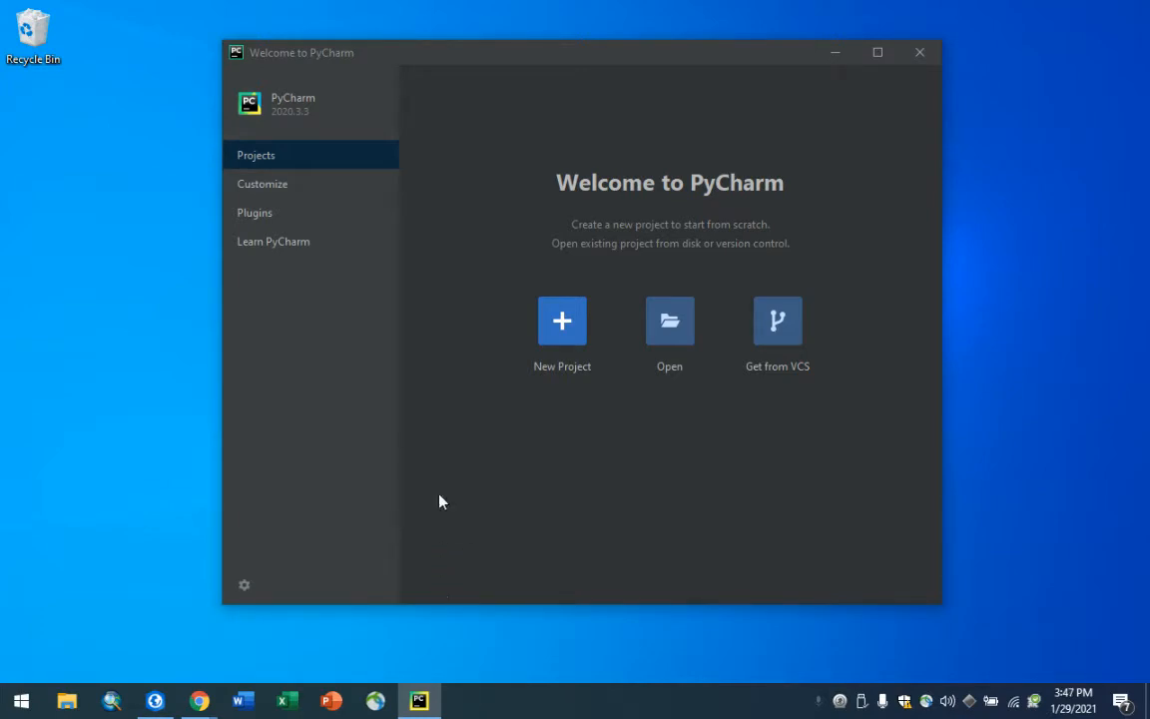
click(269, 185)
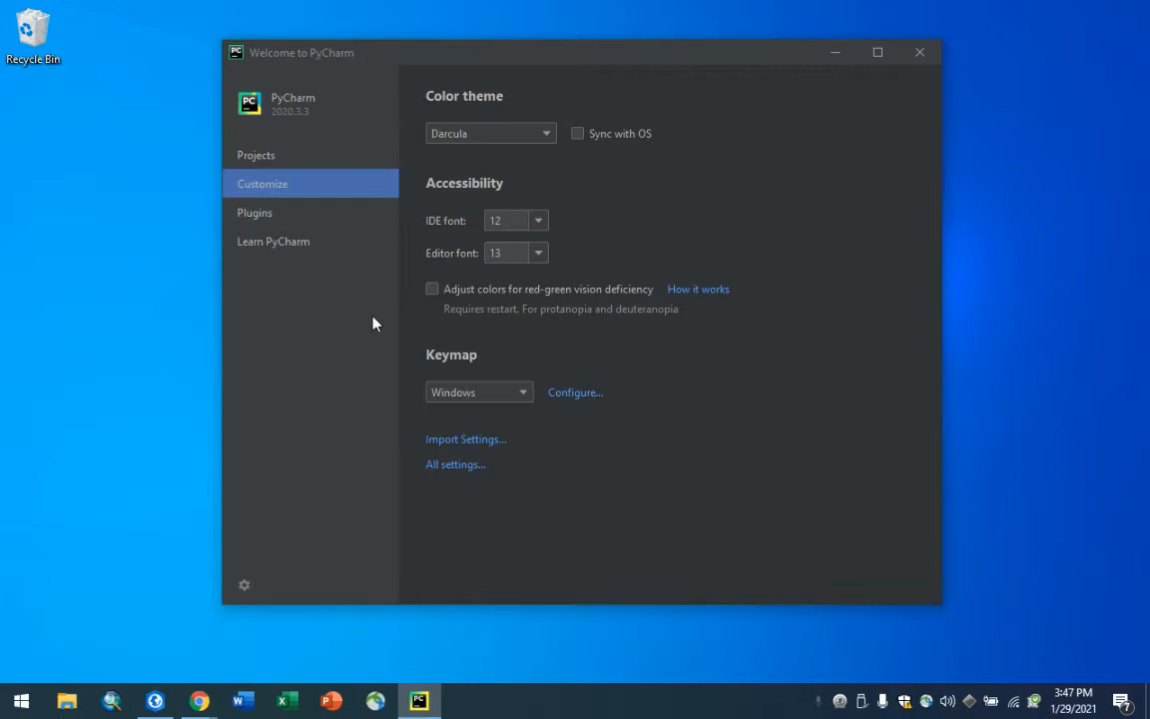
click(448, 466)
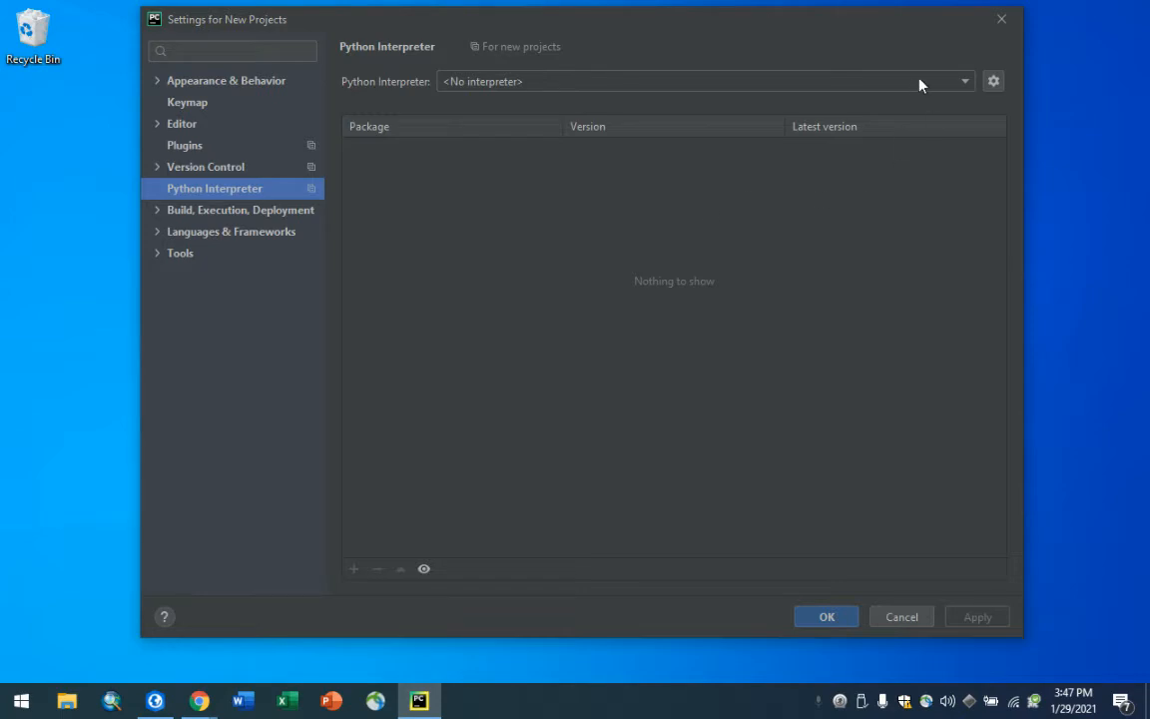
click(965, 84)
click(965, 84)
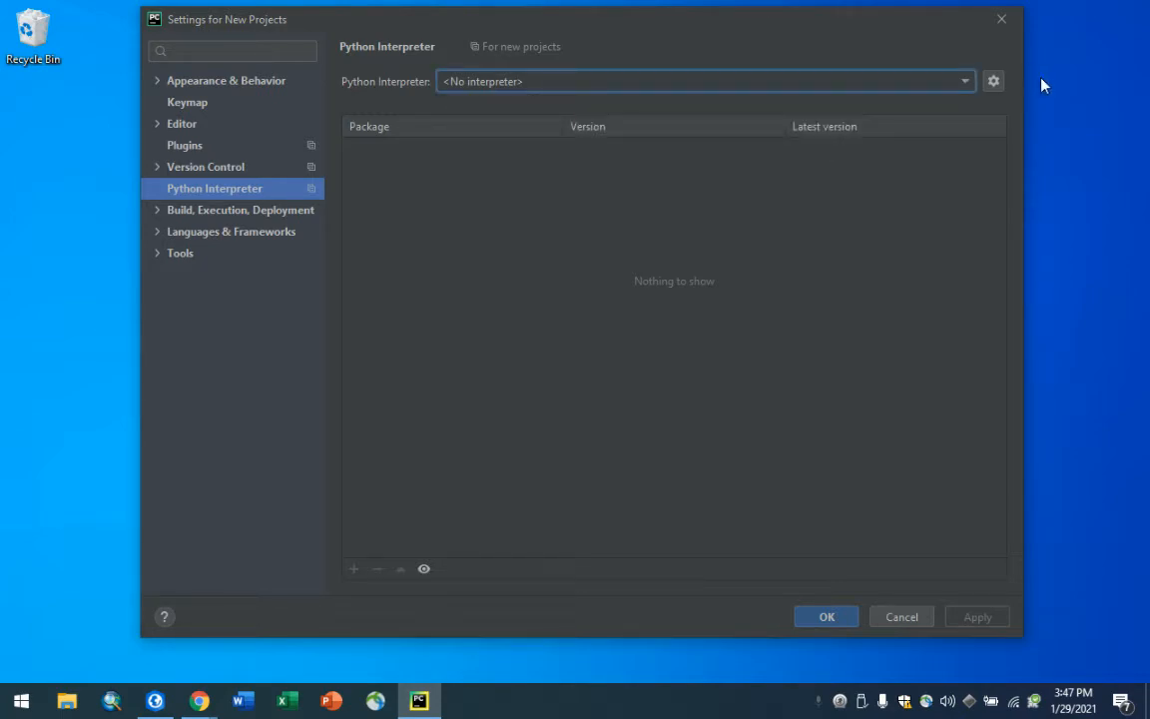
- Start adding a Python interpreter from an existing Conda environment, rechecking the project environment's path in ArcGIS Pro
click(993, 81)
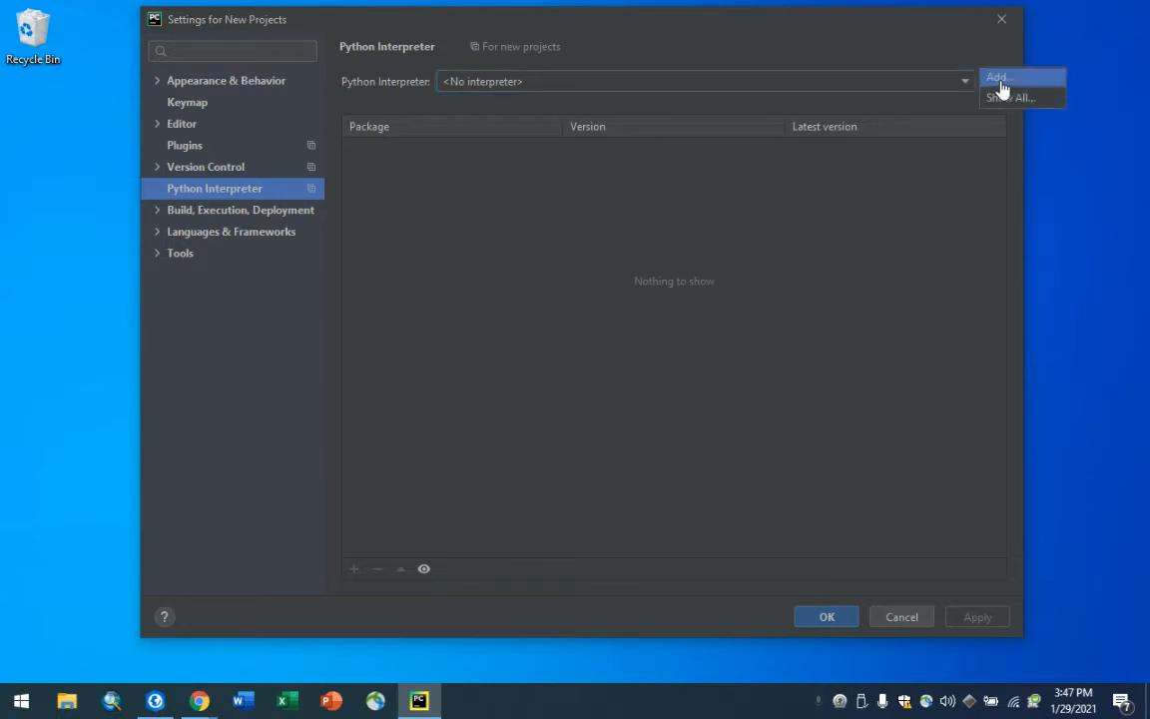
click(1002, 93)
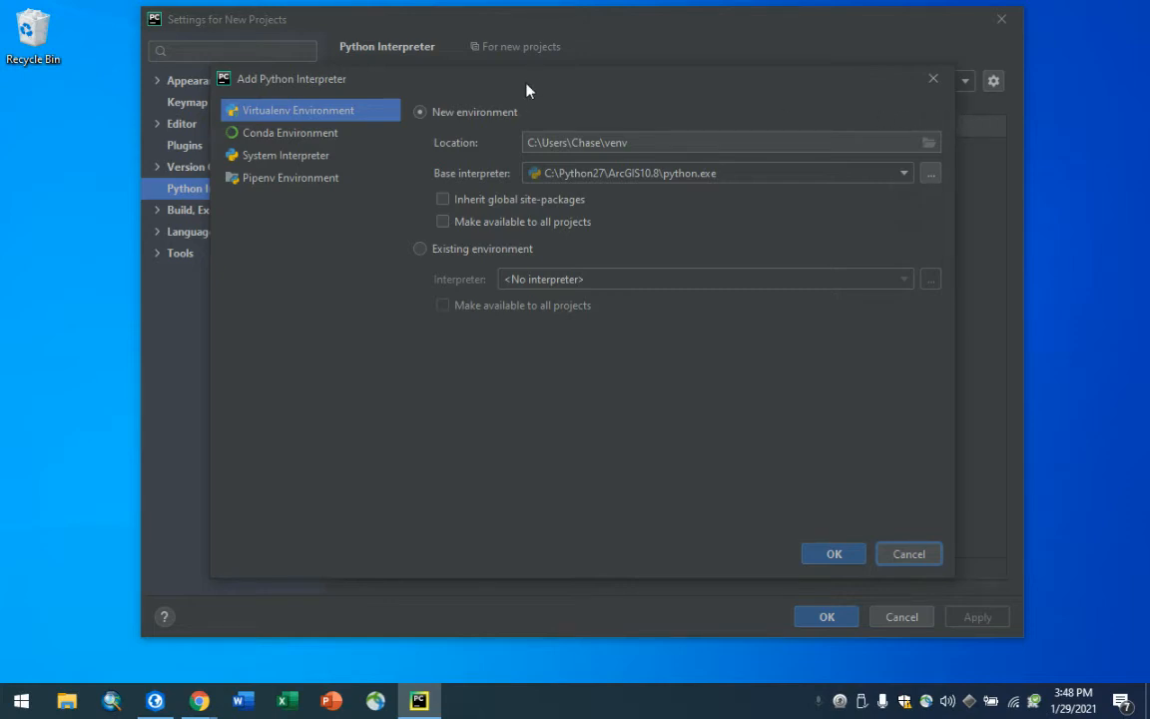
click(292, 133)
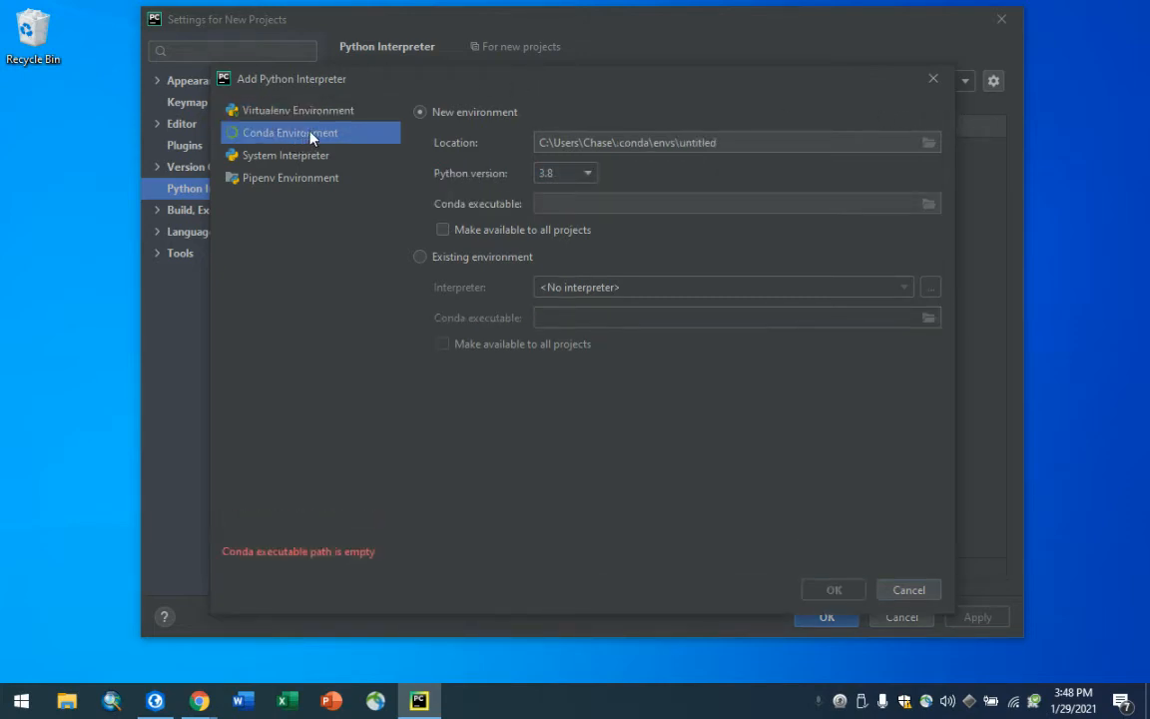
click(420, 258)
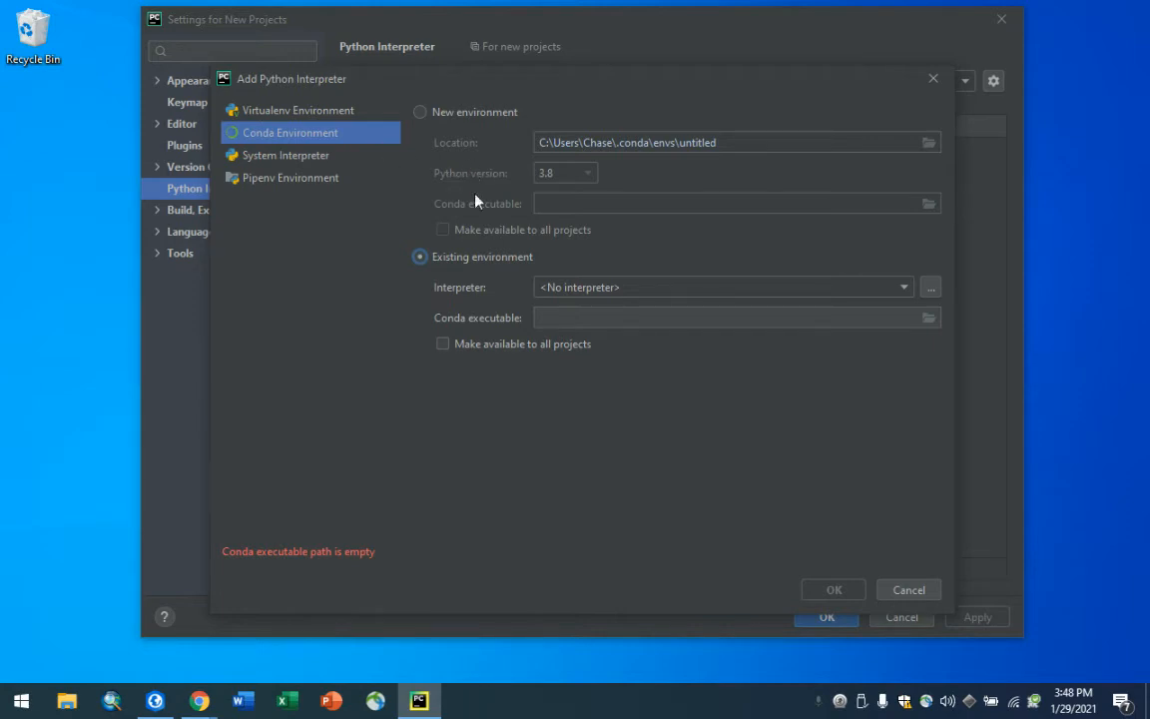
click(155, 701)
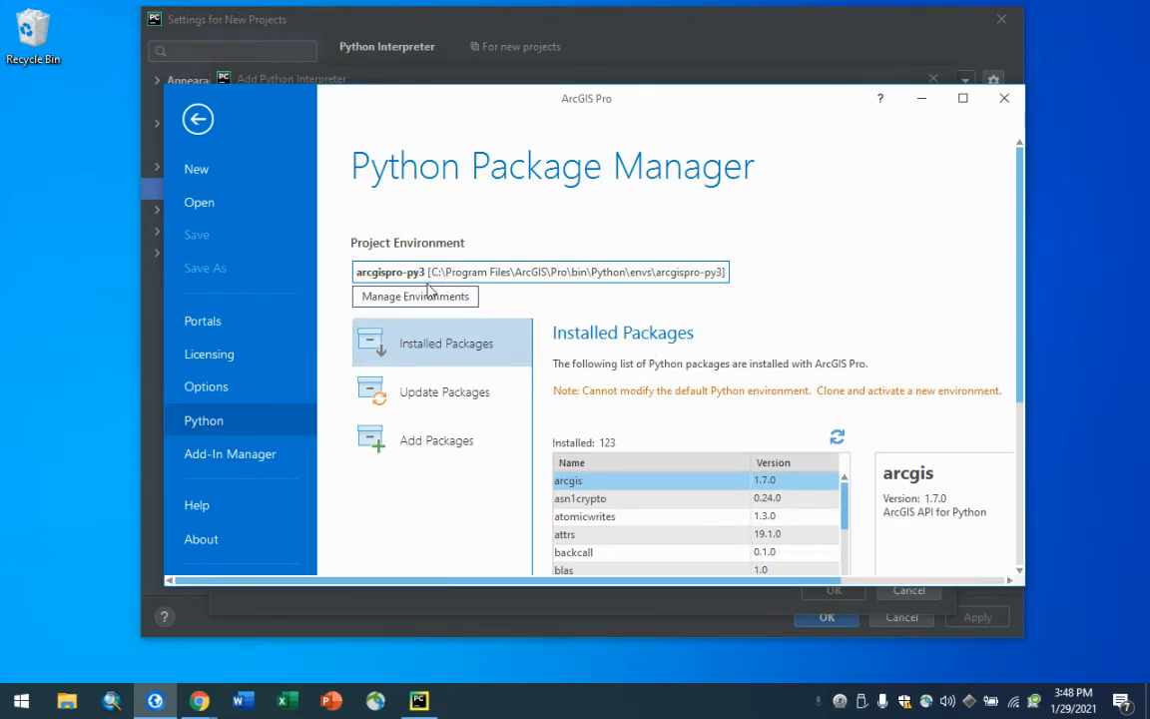
click(921, 97)
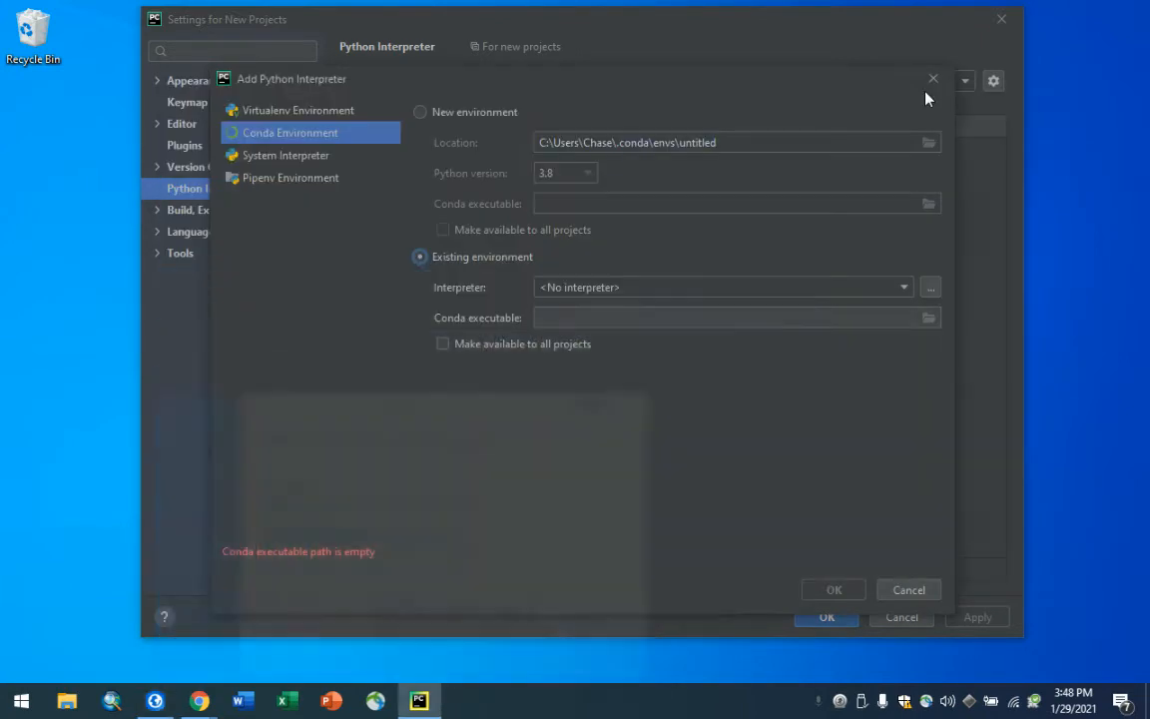
- Browse for the existing environment's interpreter and expand the folder C:\Program Files\ArcGIS\Pro\bin
click(931, 288)
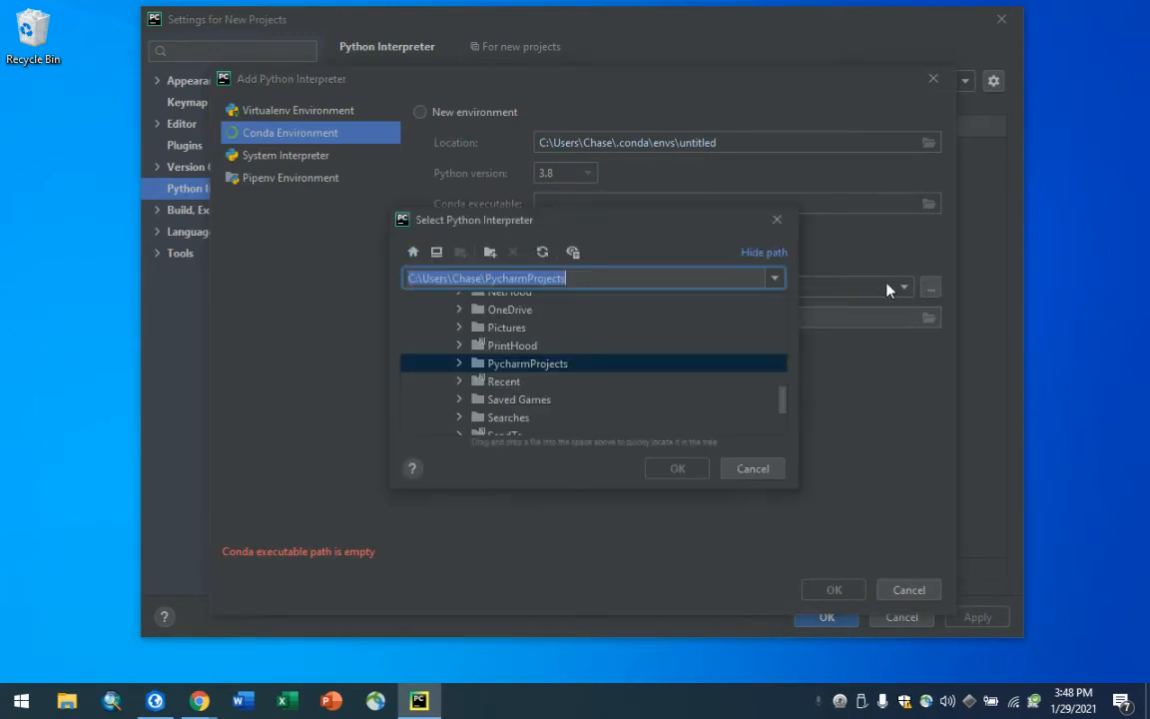
text(C:\)
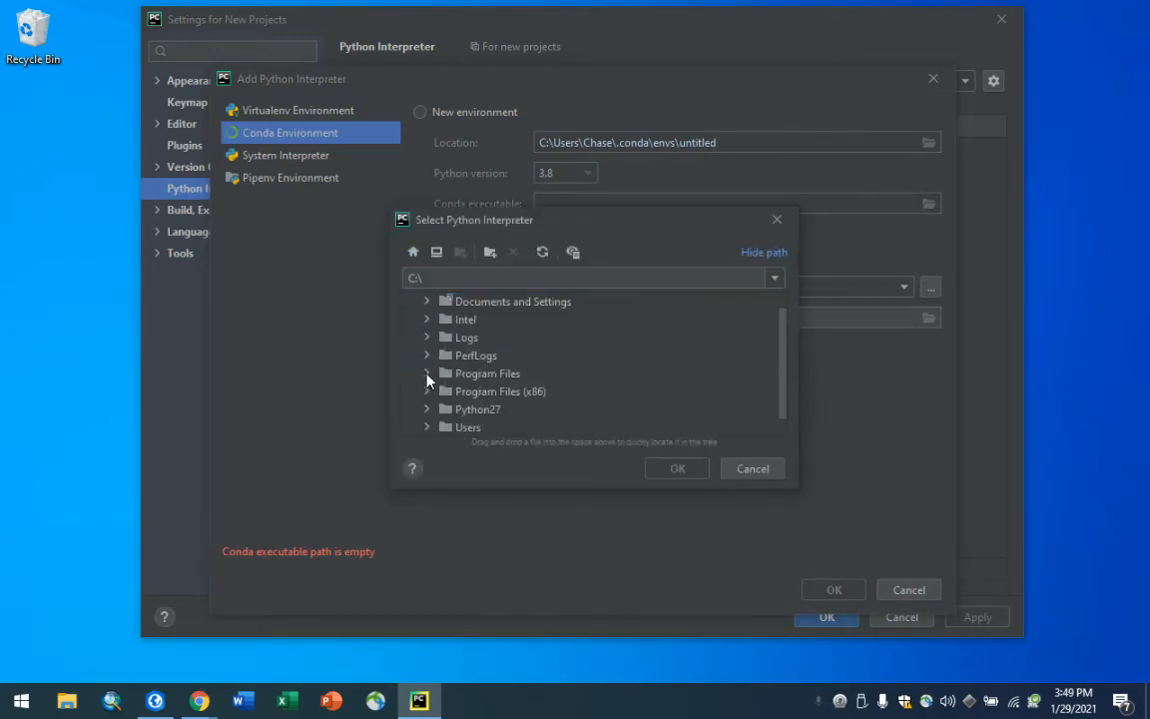
click(427, 374)
scroll(463, 375, down, 1)
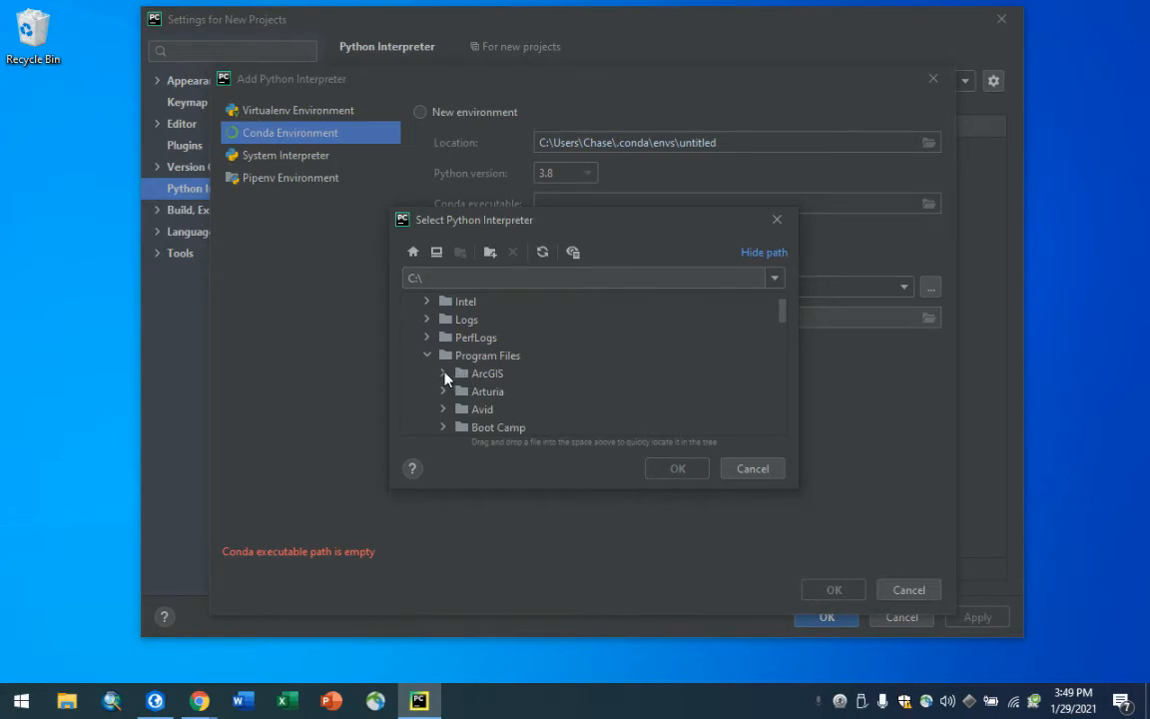
click(443, 373)
scroll(479, 359, down, 5)
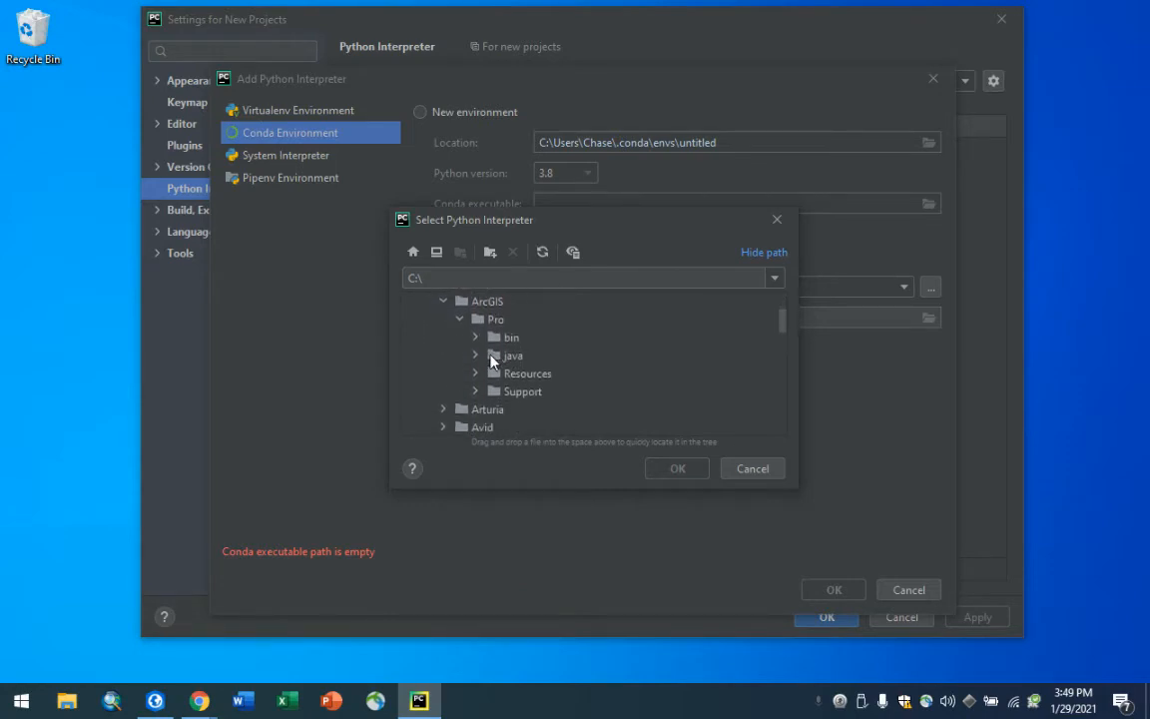
click(475, 337)
scroll(489, 370, down, 3)
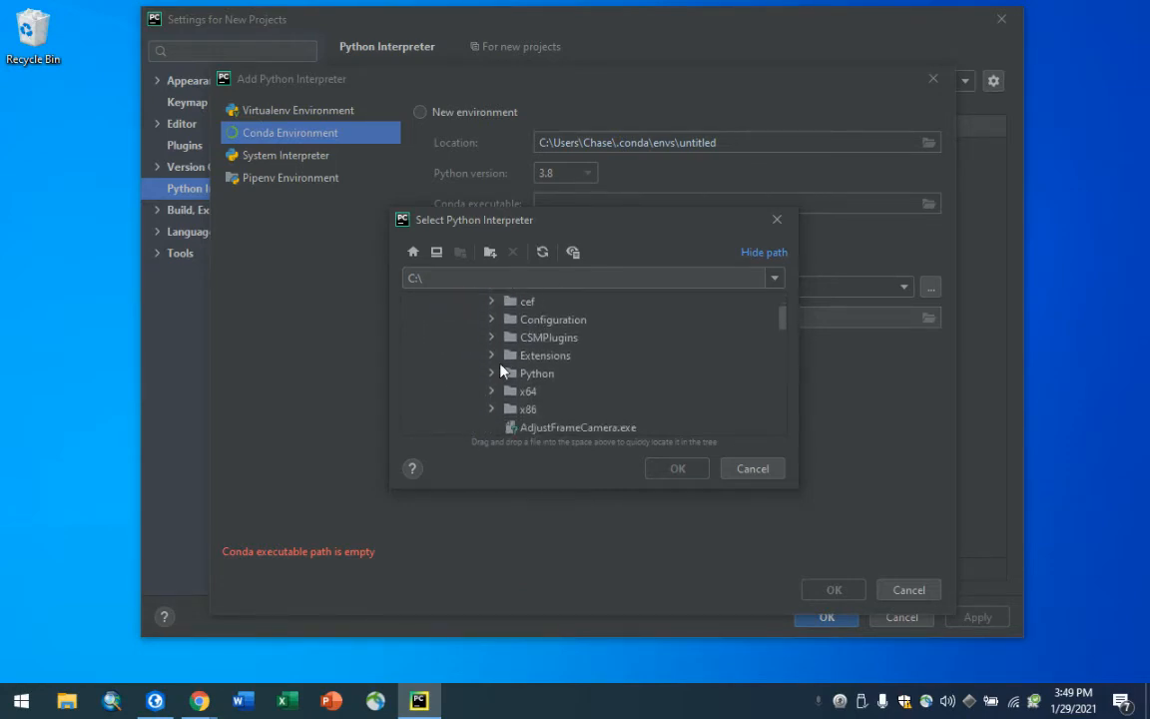
- Choose python.exe from the Python\envs\arcgispro-py3 folder as the Conda environment's interpreter
click(491, 373)
scroll(544, 346, down, 8)
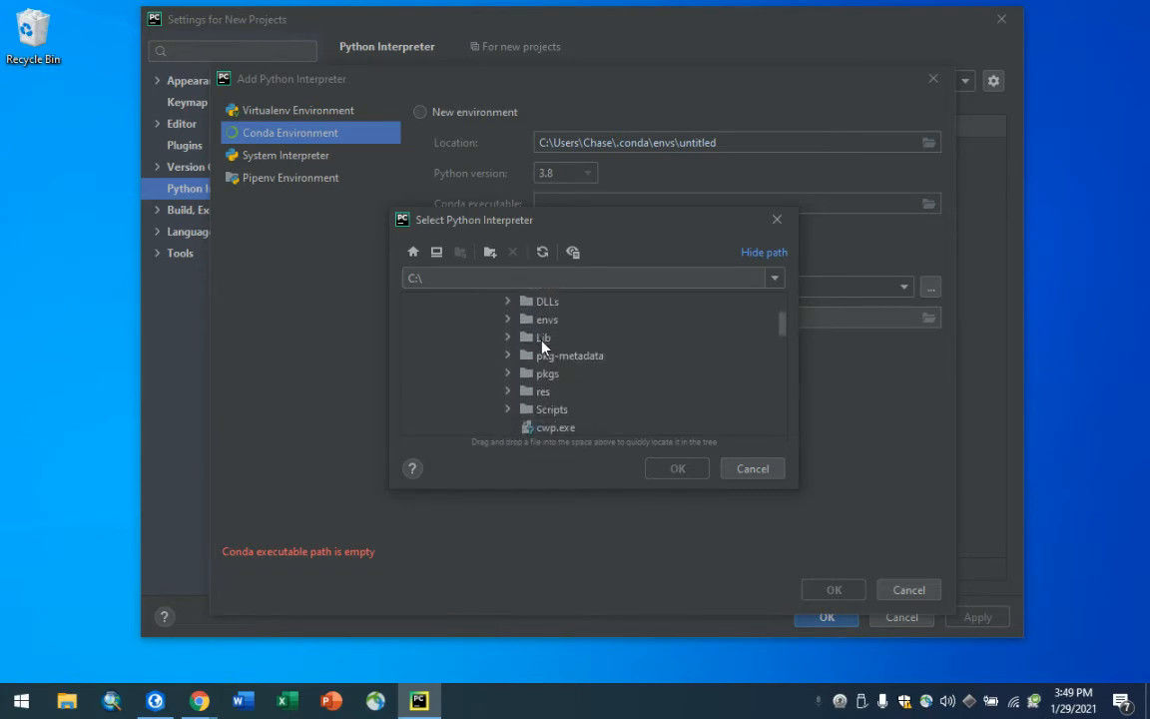
scroll(569, 344, down, 1)
scroll(614, 341, up, 2)
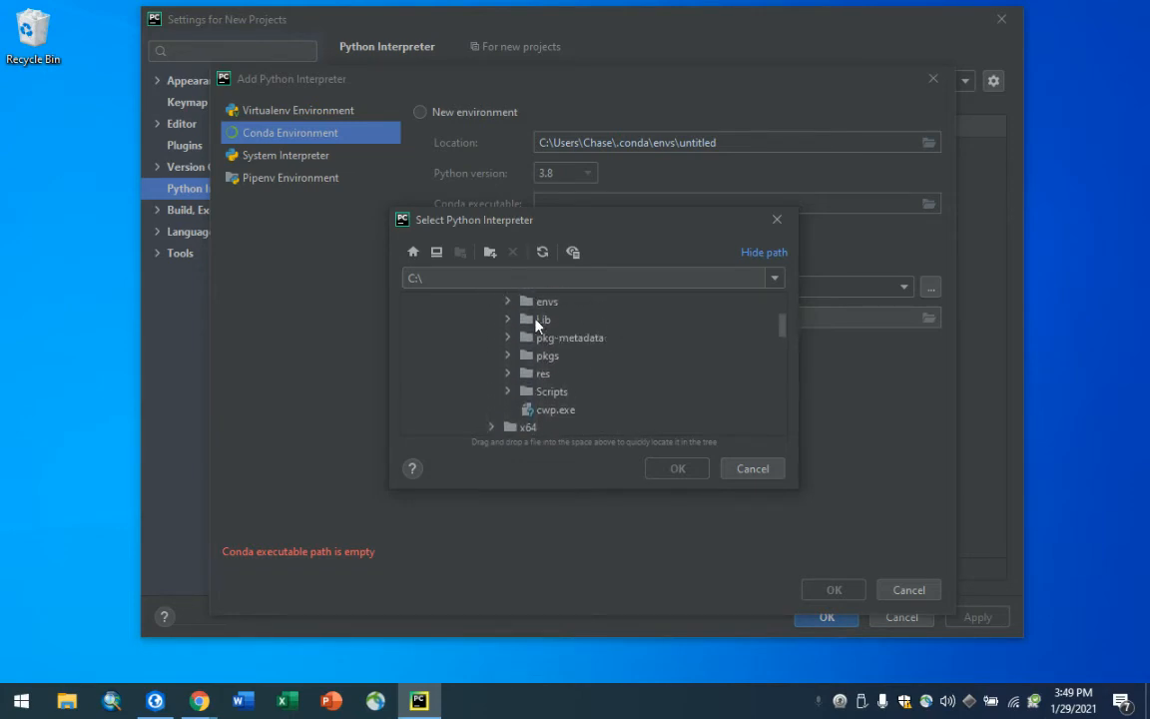
click(507, 301)
scroll(573, 334, down, 5)
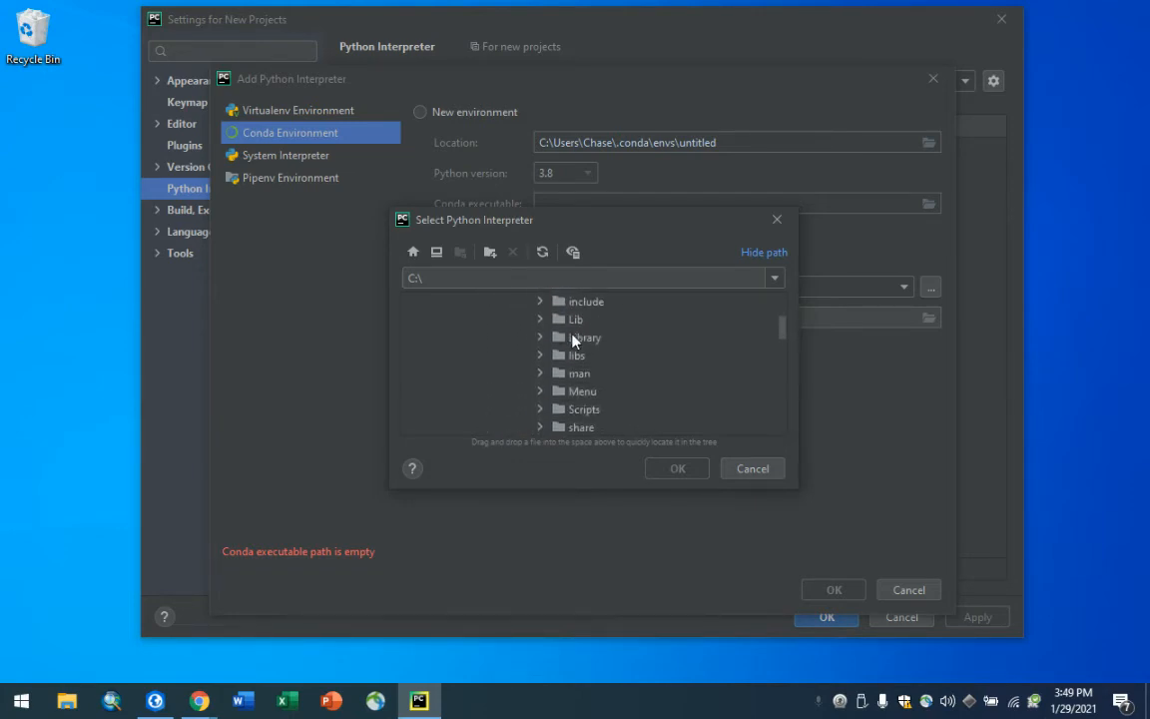
scroll(574, 336, down, 1)
click(617, 373)
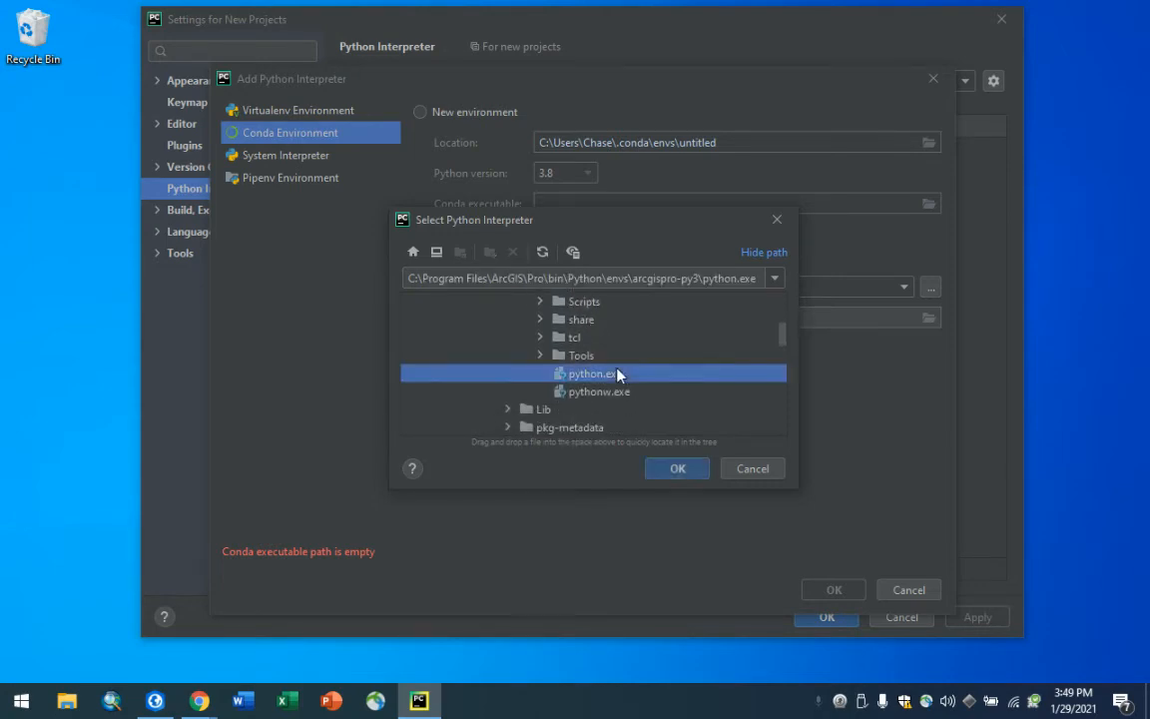
click(683, 469)
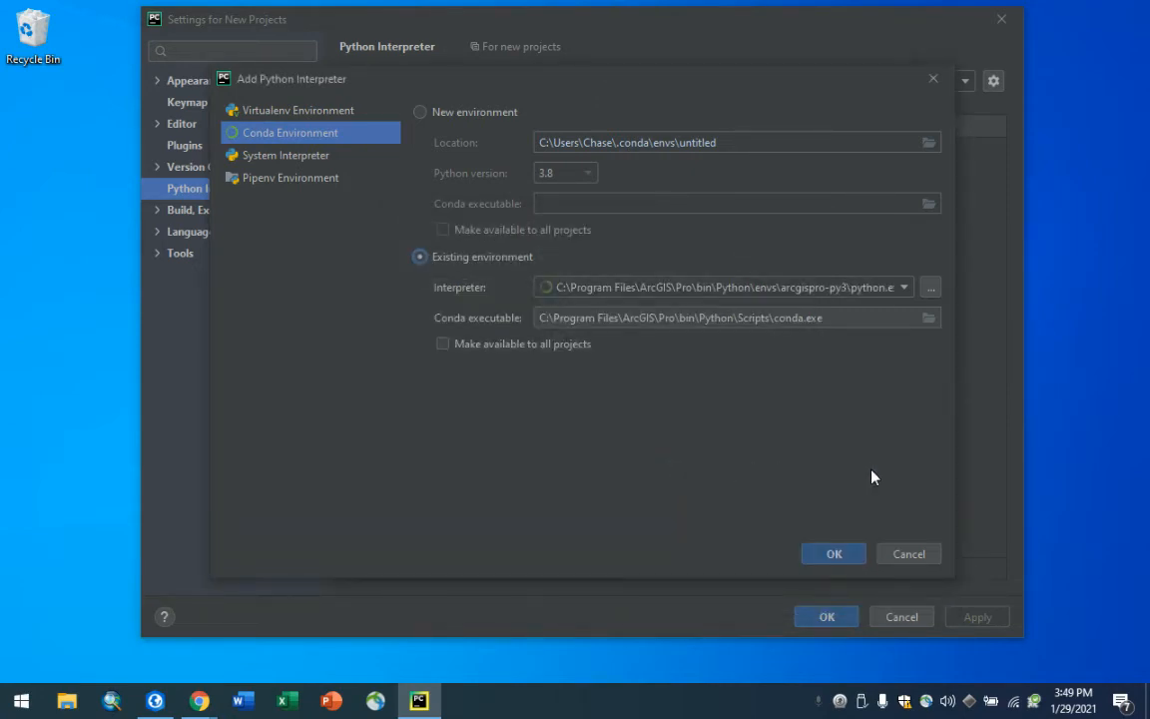
- Add the arcgispro-py3 interpreter and apply it as the default for new projects
click(831, 554)
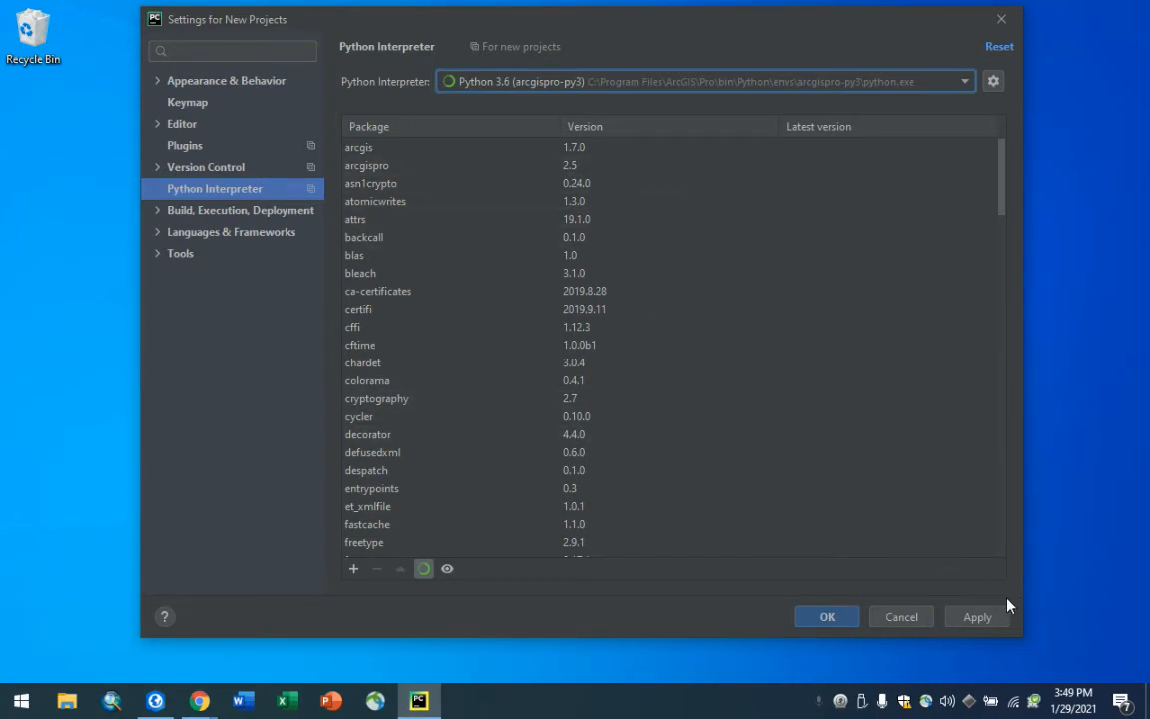
click(977, 616)
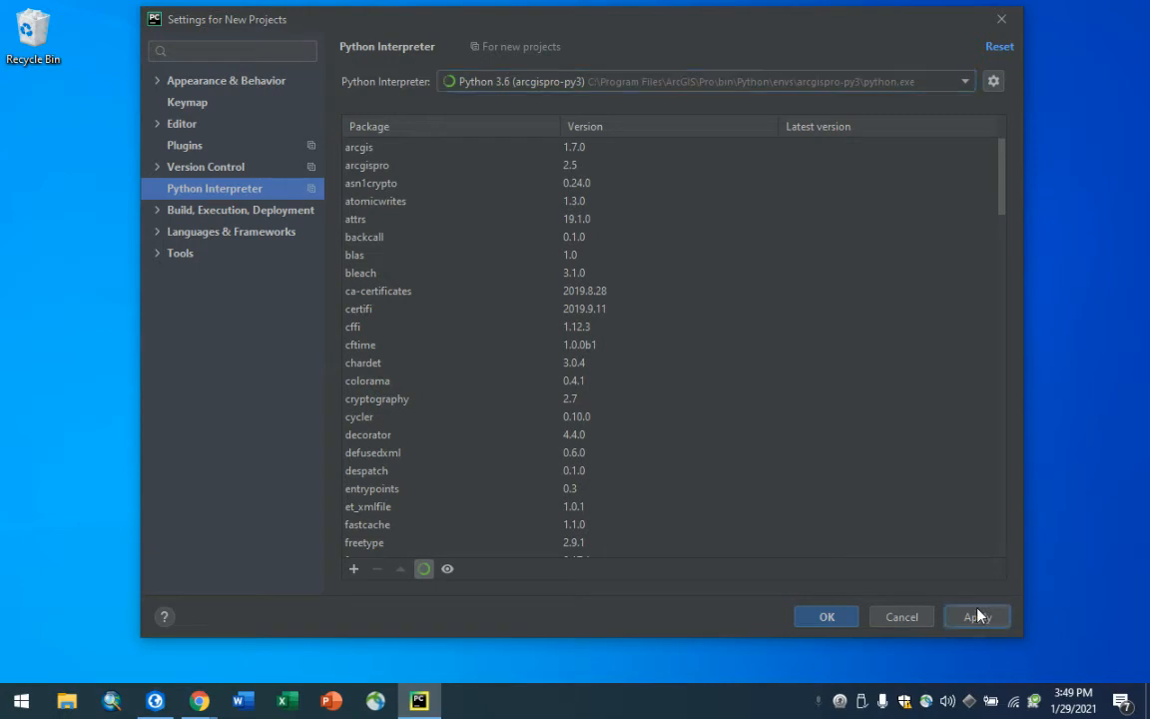
click(829, 617)
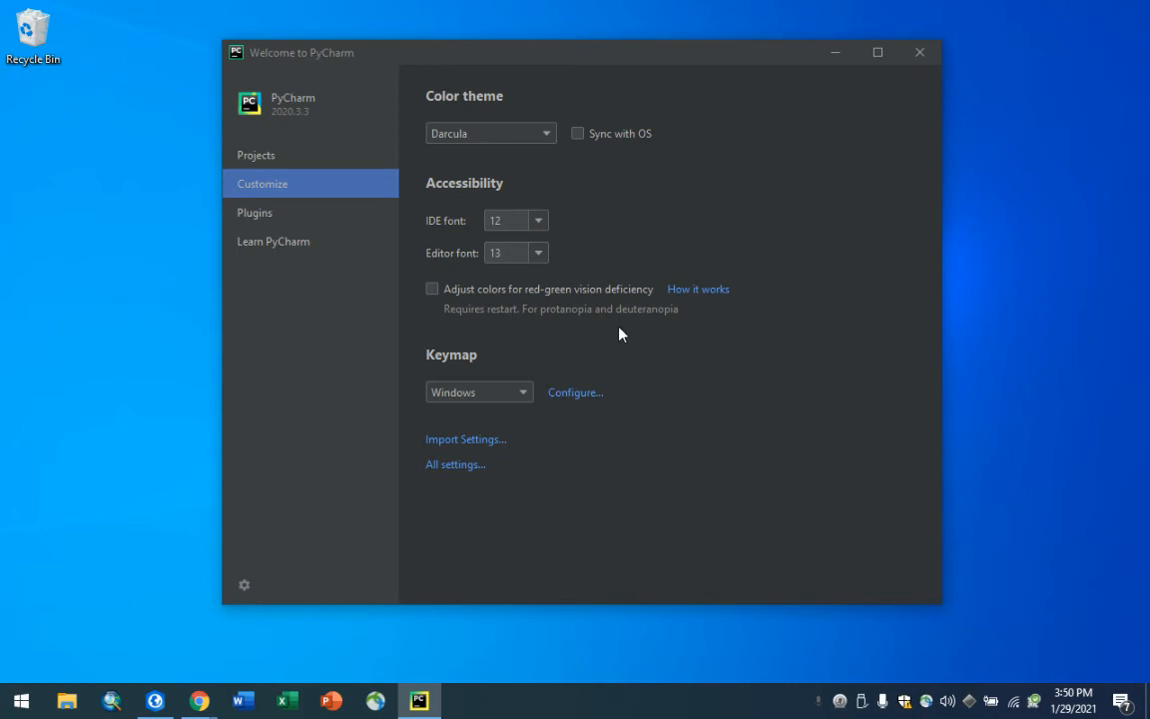
- Create a new project named myProject with the previously configured Python 3.6 (arcgispro-py3) interpreter and no main.py welcome script
click(243, 157)
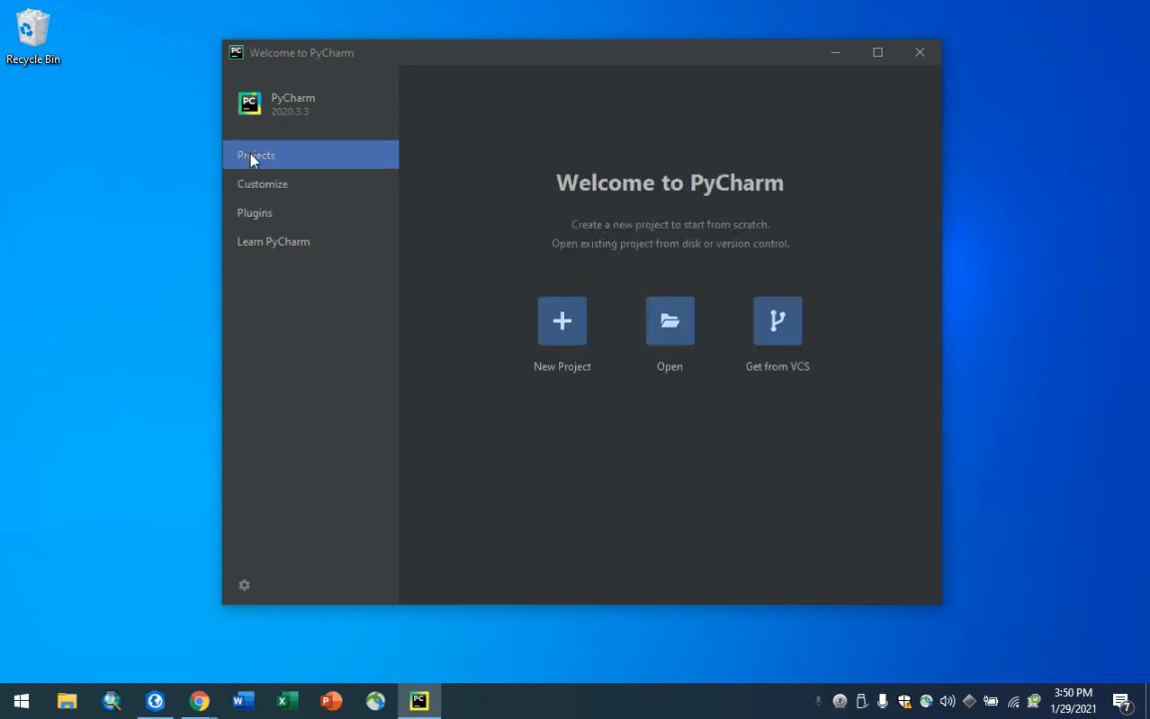
click(562, 321)
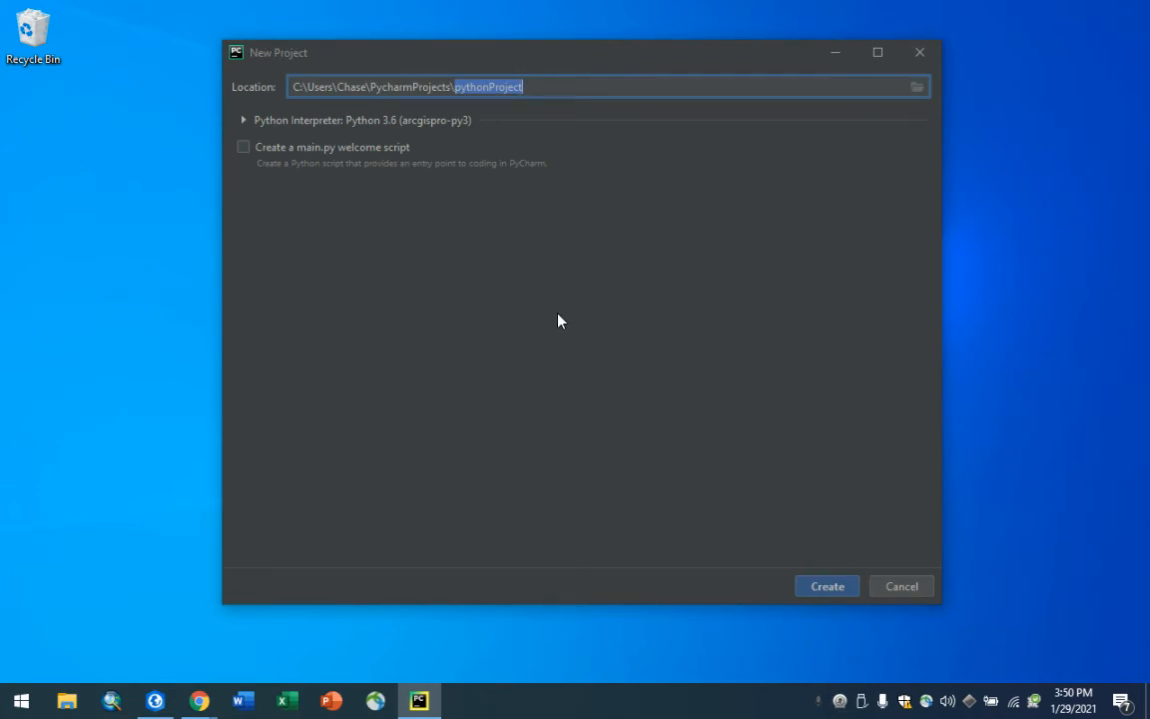
text(myProject)
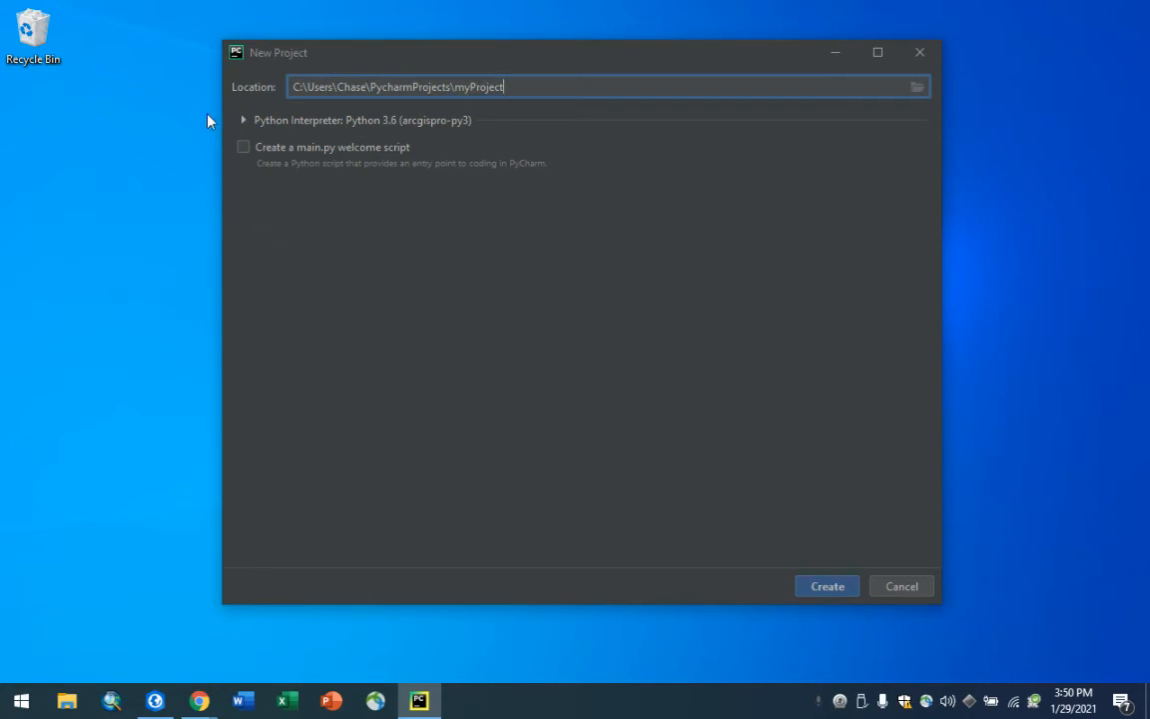
click(244, 120)
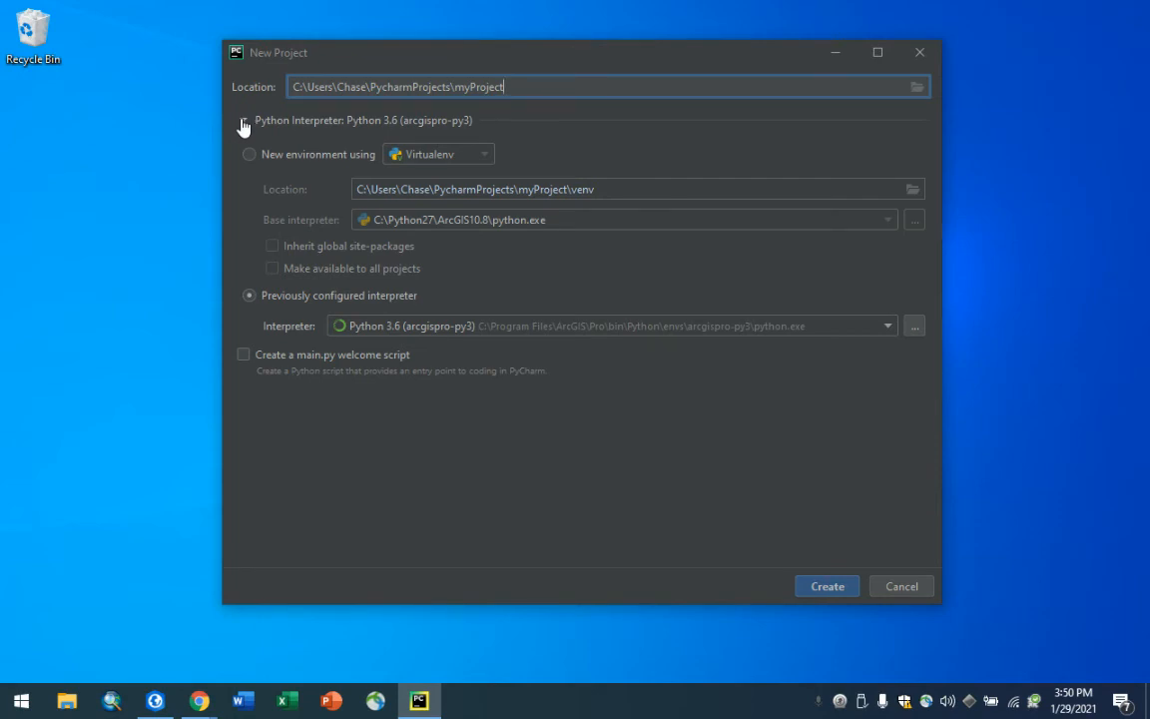
click(242, 122)
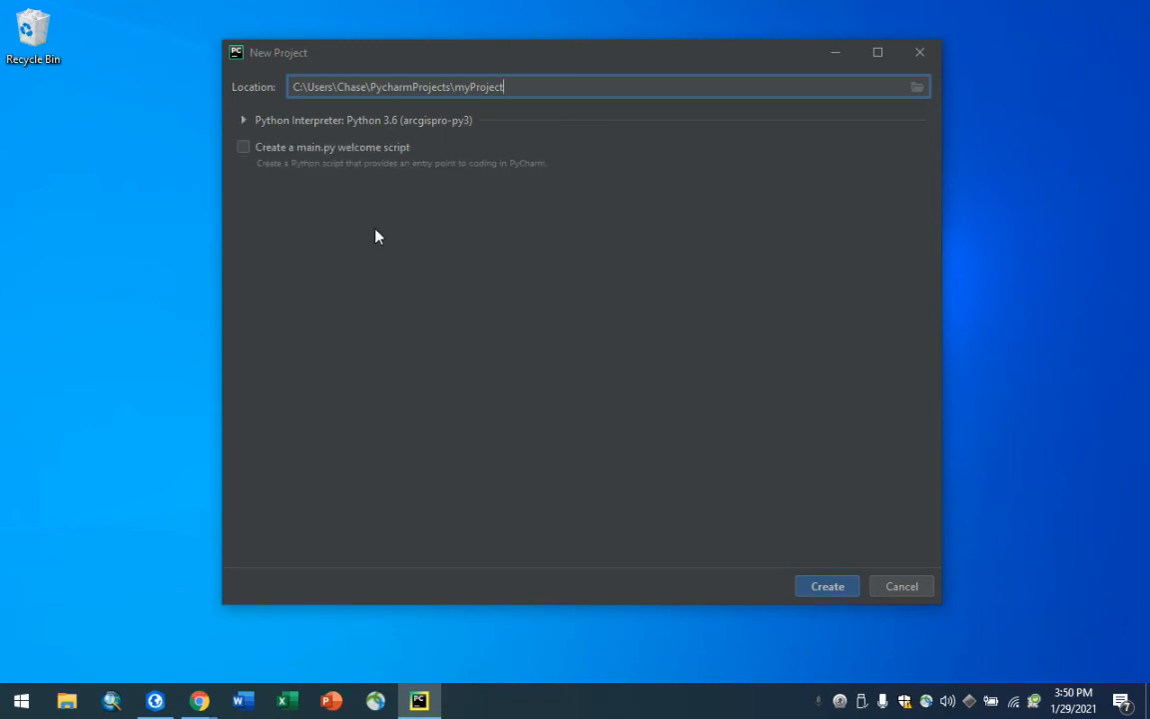
click(828, 587)
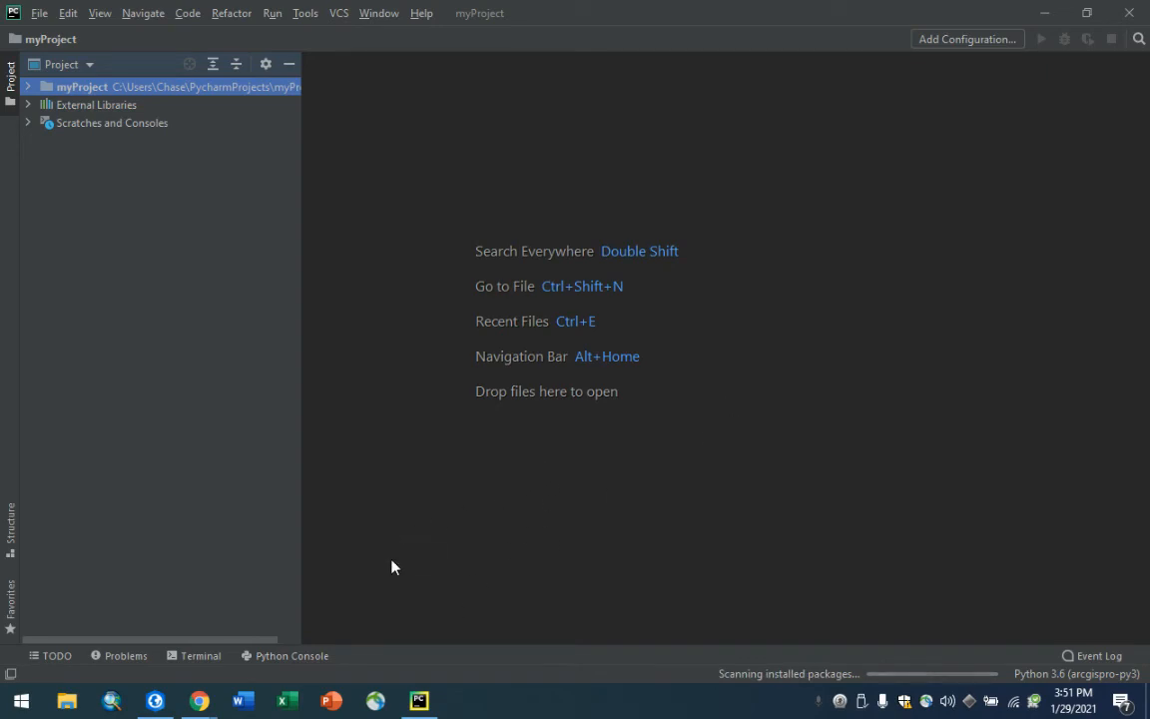
- Open the Python console and run import arcpy
click(315, 656)
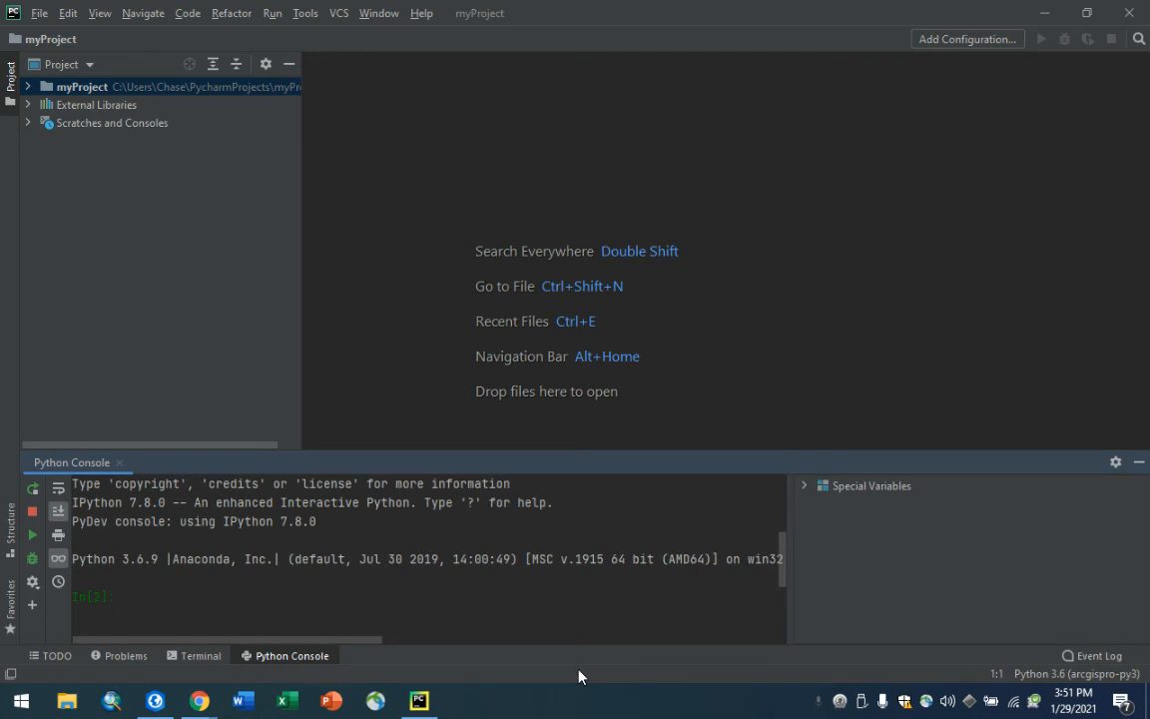
text(import arcpy)
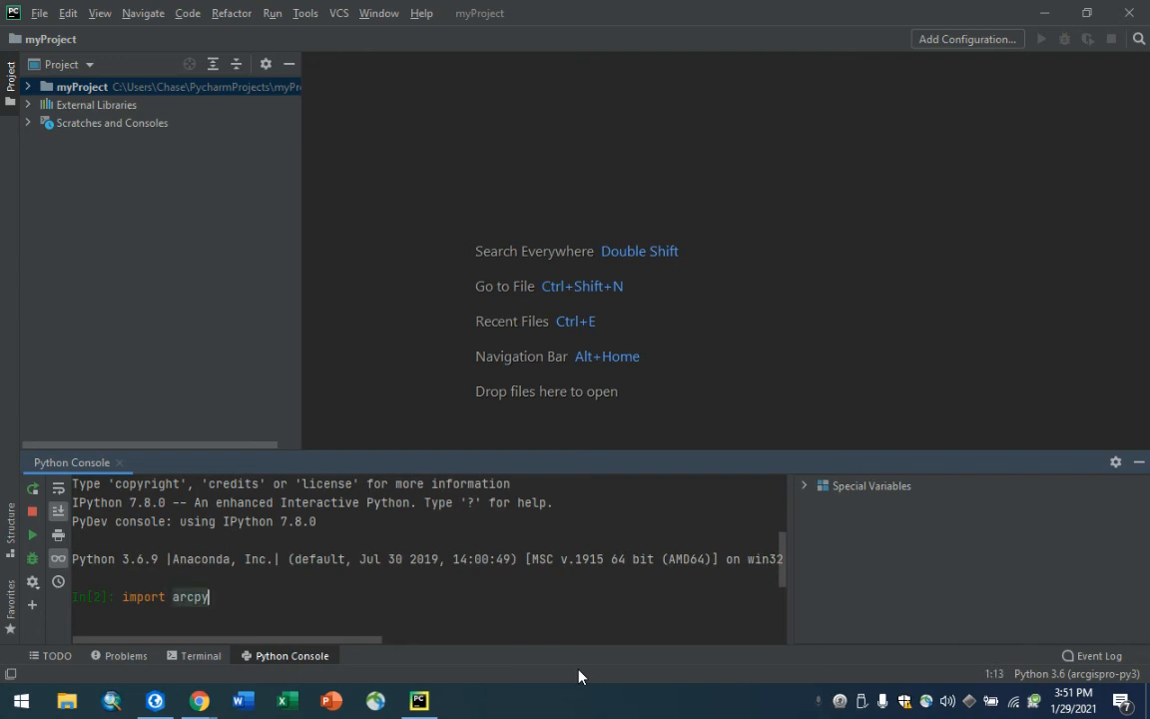
key(Return)
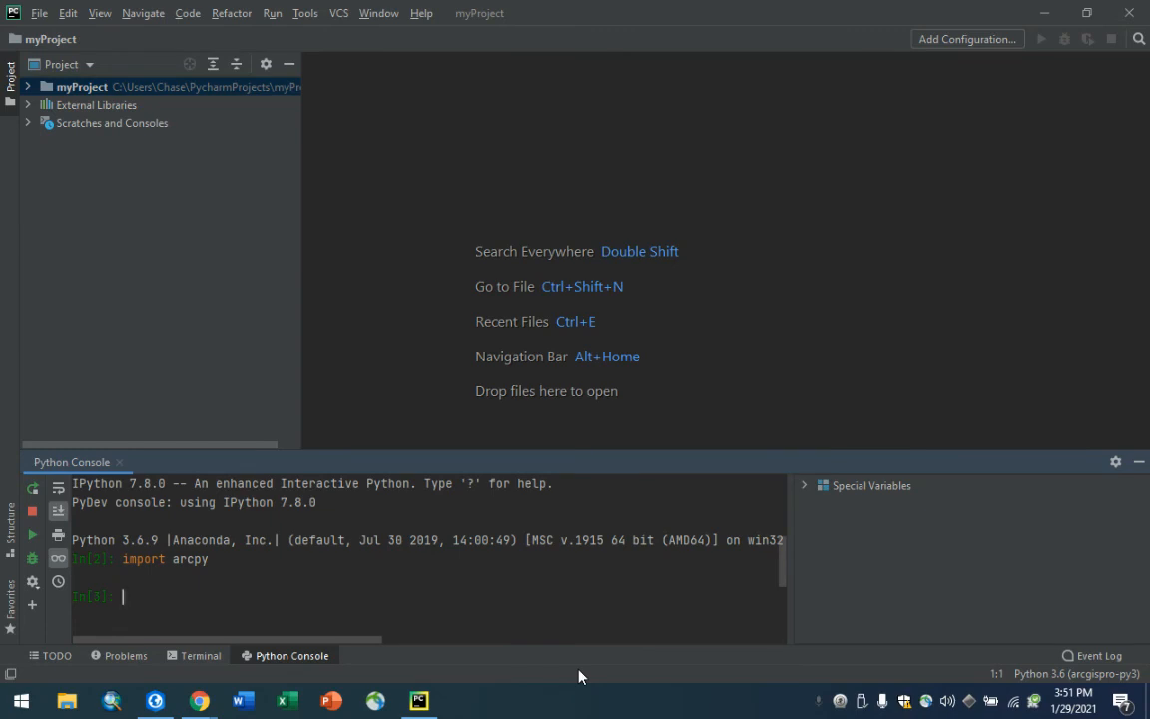
- Examine the console's code completion suggestions for arcpy.a and arcpy.Cre, and clear the unfinished entry
text(arcpy.a)
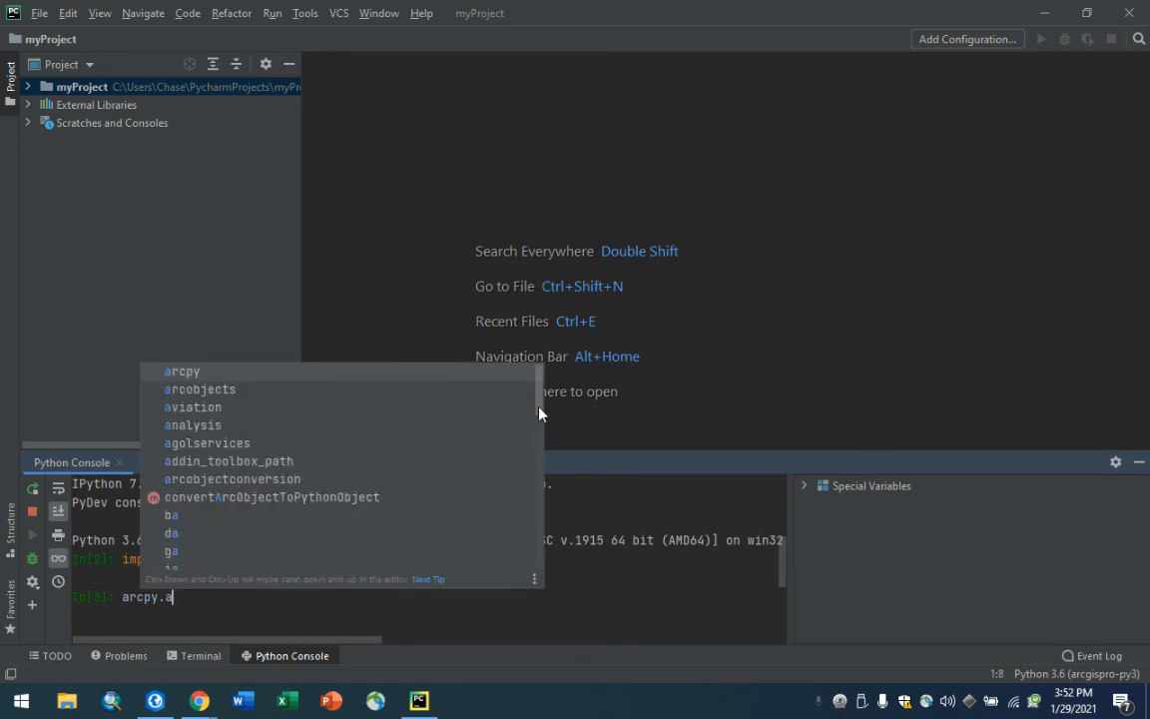
scroll(538, 417, down, 1)
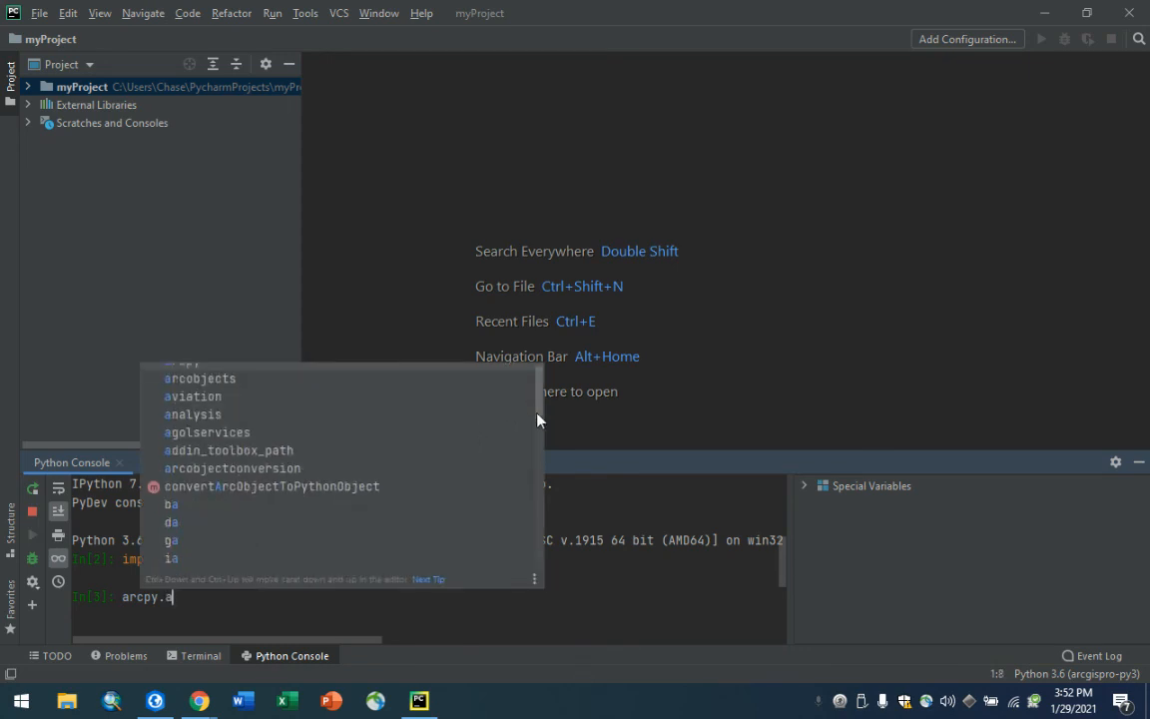
drag(538, 417, 514, 574)
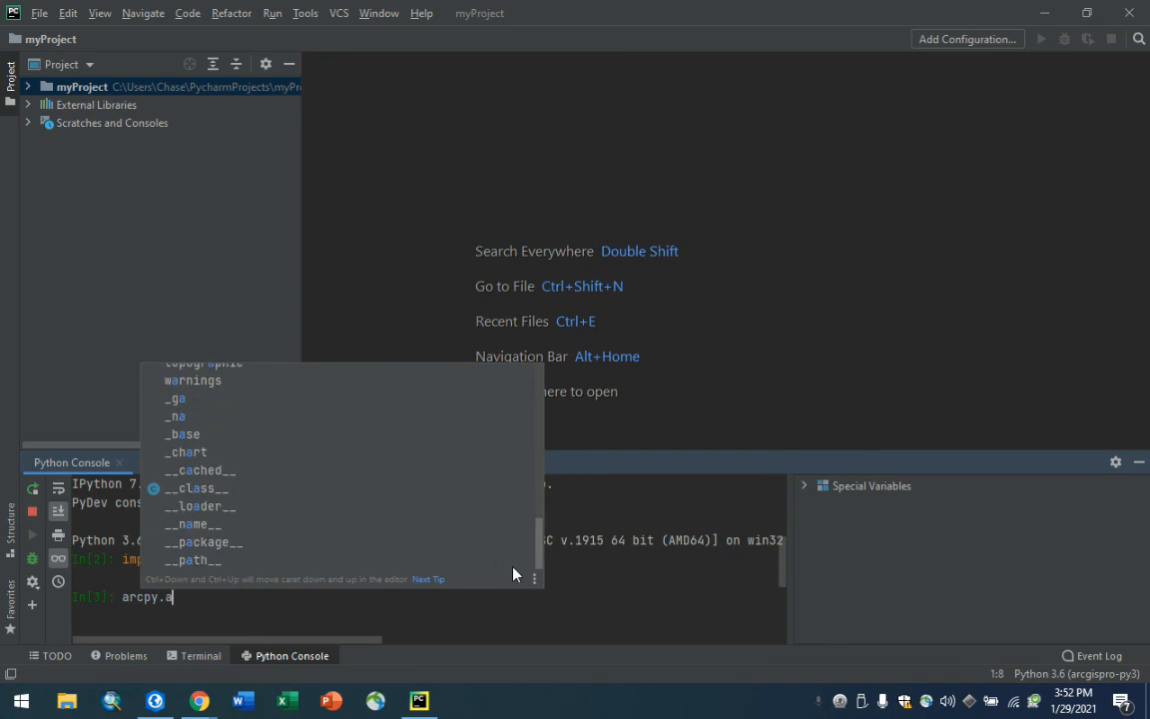
key(BackSpace)
text(C)
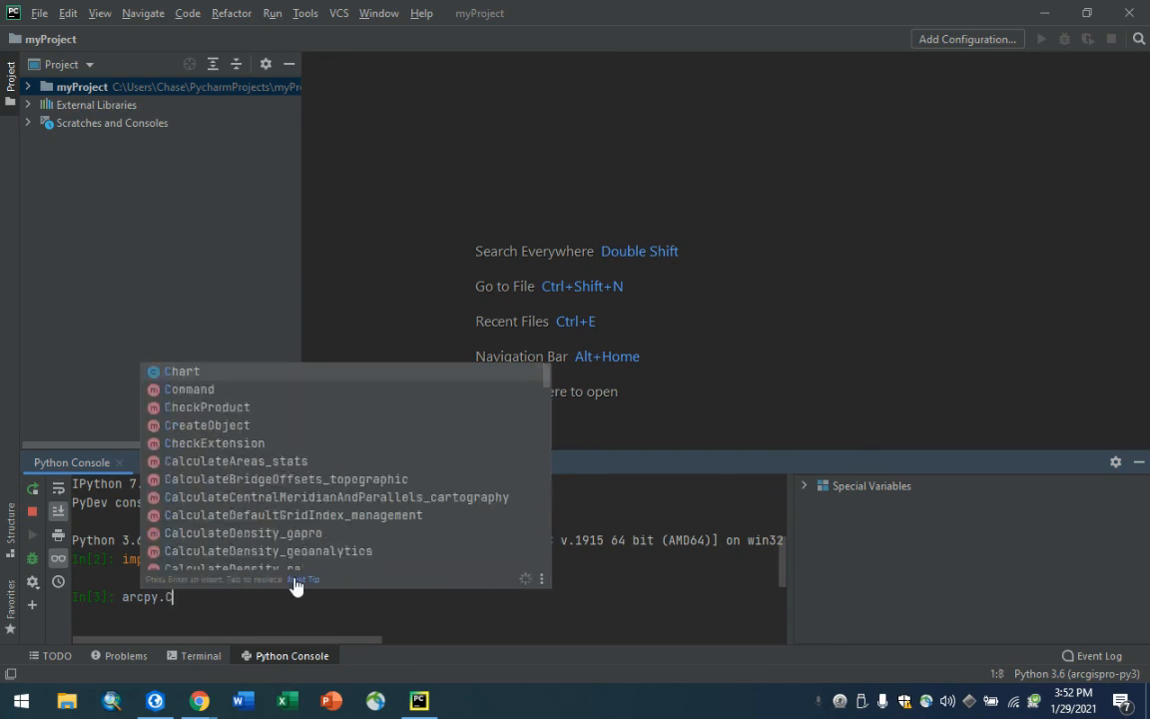
text(re)
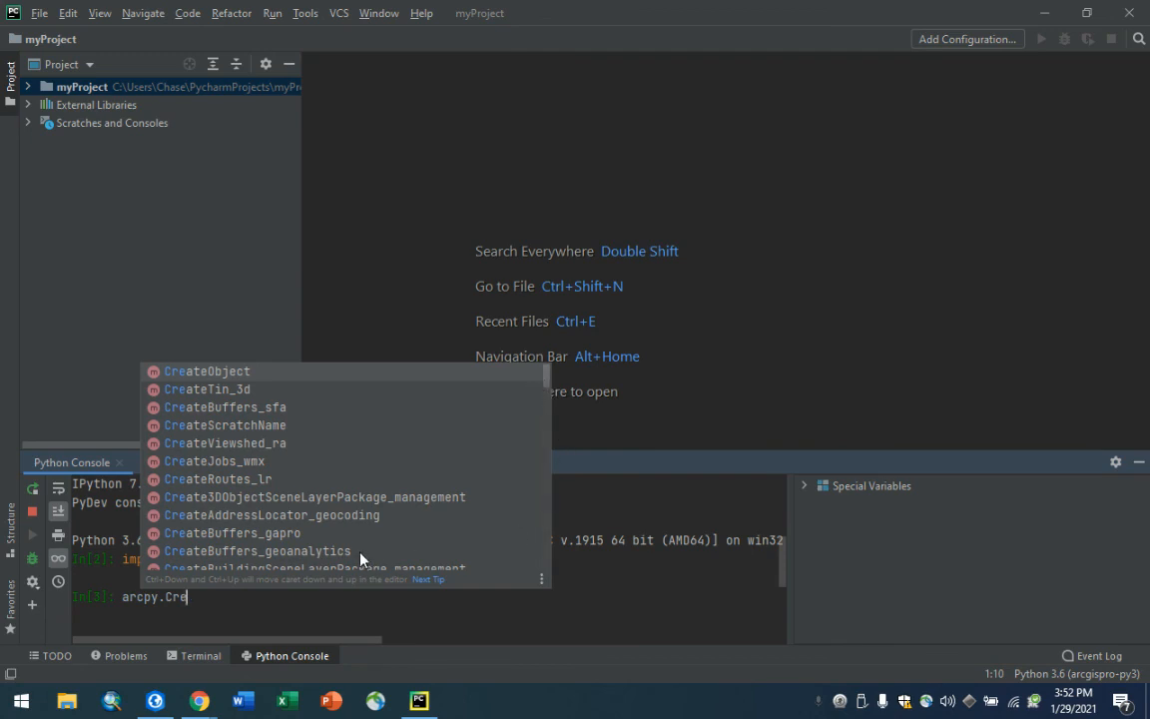
key(Escape)
key(BackSpace)
key(BackSpace)
key(BackSpace)
key(BackSpace)
key(BackSpace)
key(BackSpace)
key(BackSpace)
key(BackSpace)
key(BackSpace)
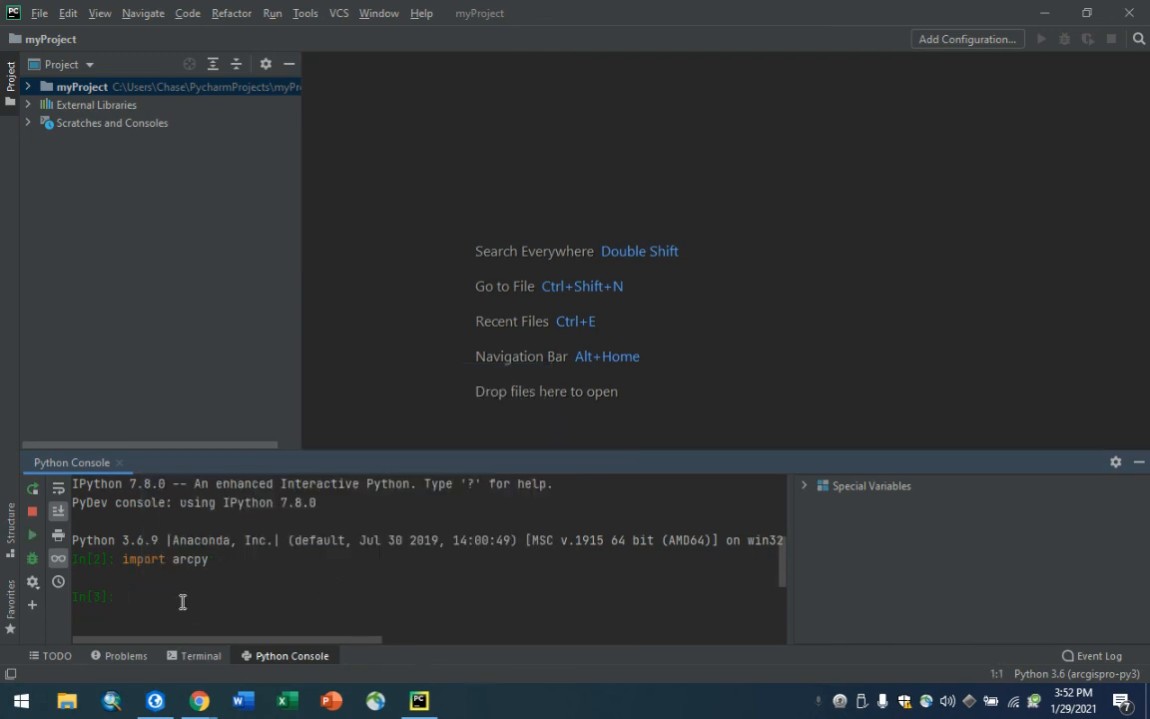